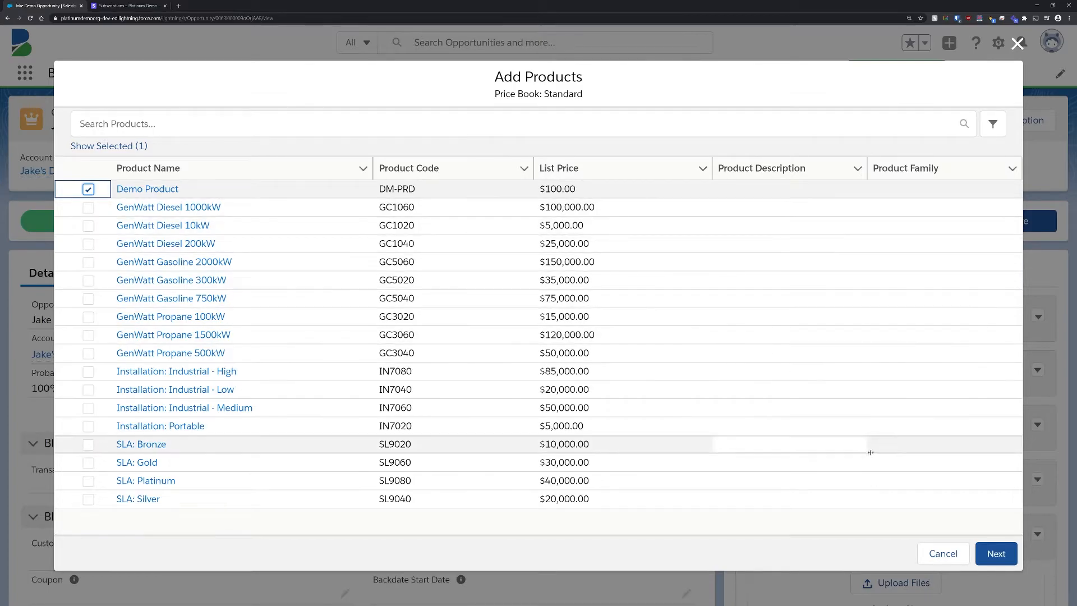
# Step: Proceed with the selected Demo Product, setting its quantity to 1 and product type to Plan
pyautogui.click(989, 554)
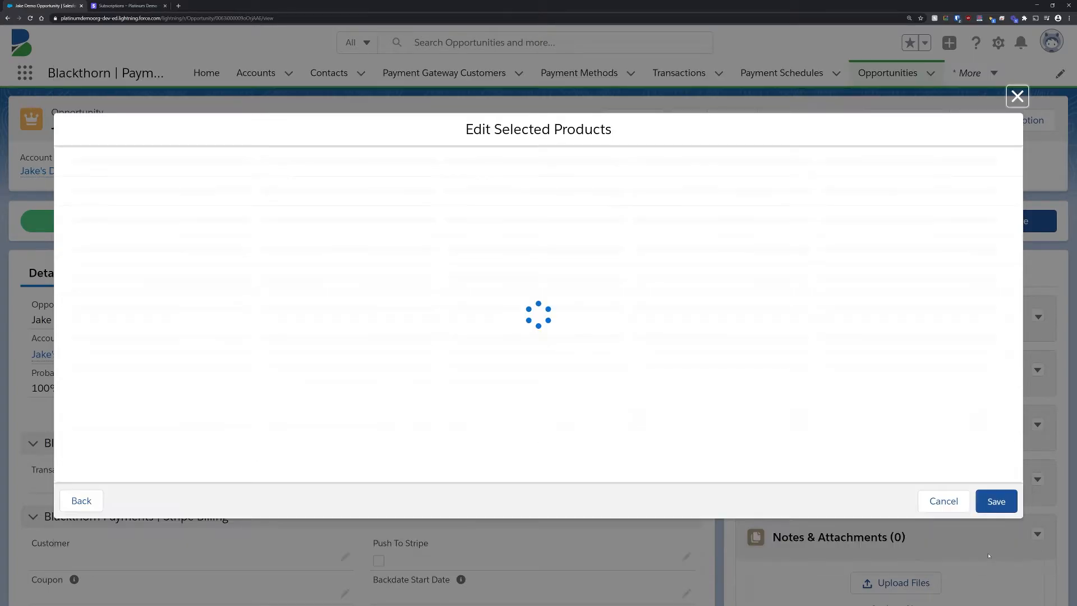
pyautogui.click(274, 183)
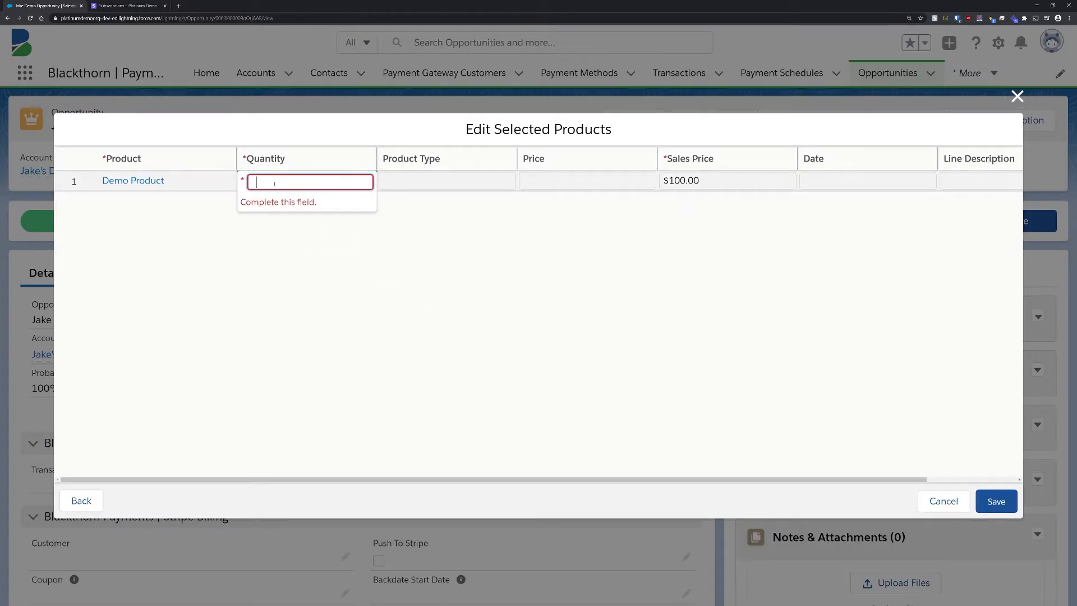
pyautogui.write('1')
pyautogui.click(474, 182)
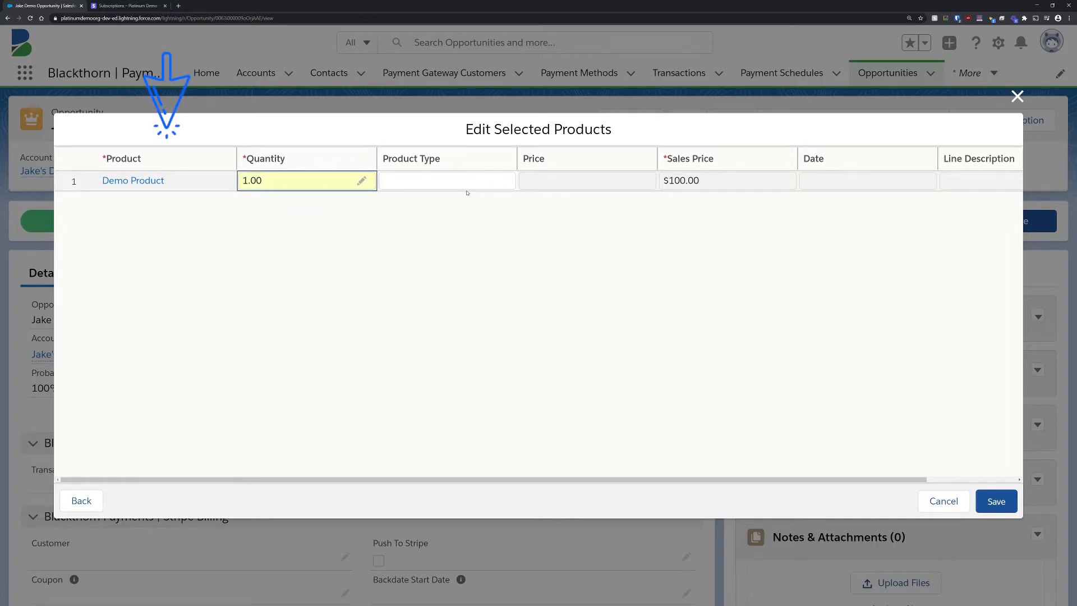
pyautogui.click(476, 185)
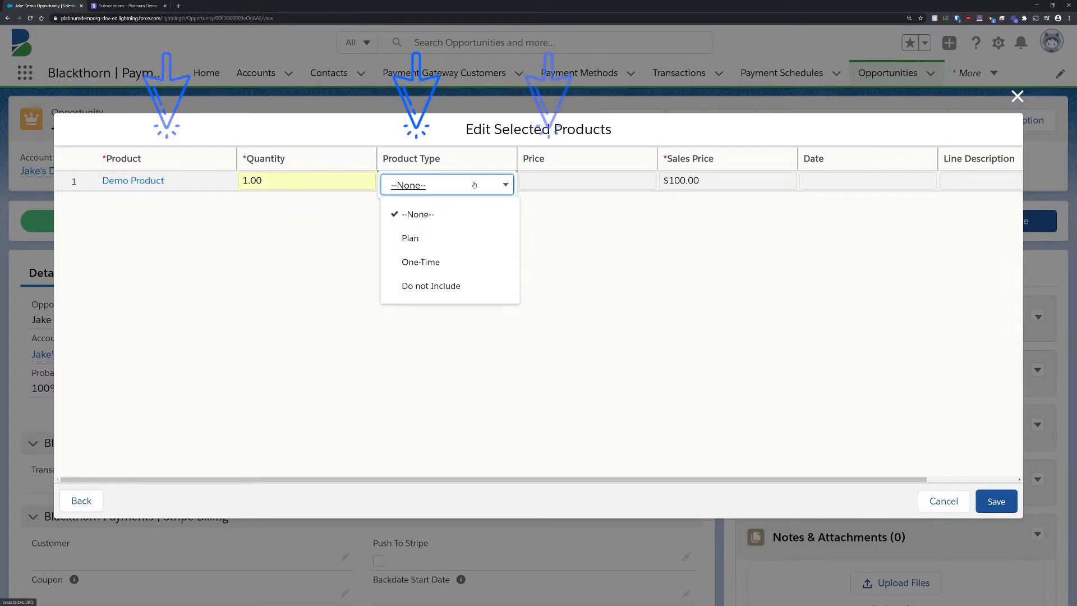
pyautogui.click(496, 246)
# Step: Choose Monthly Price as Demo Product's price and save the opportunity product
pyautogui.click(582, 180)
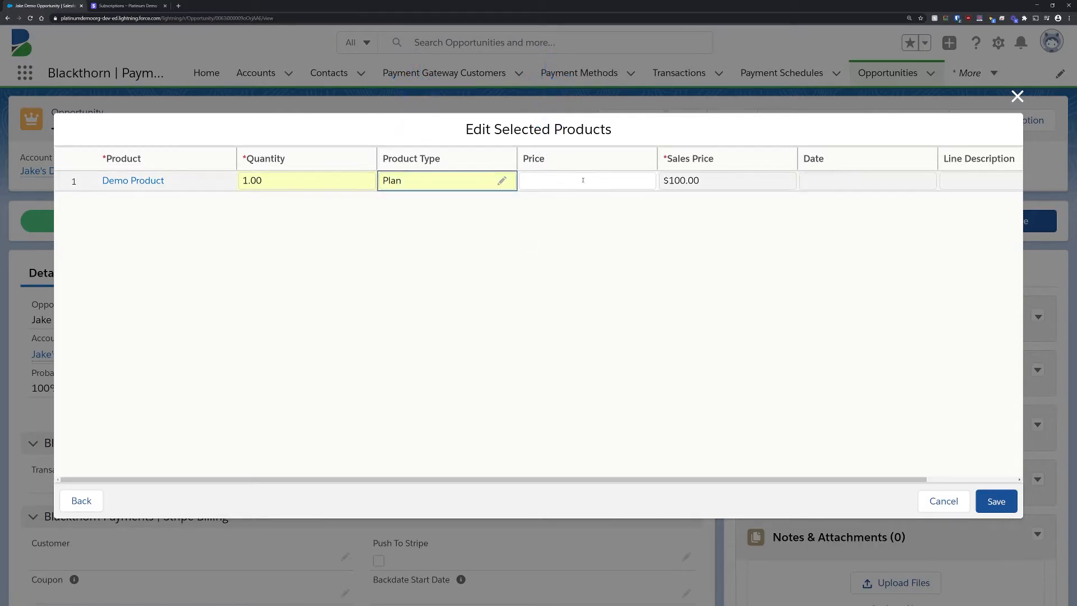
pyautogui.click(569, 219)
pyautogui.click(995, 501)
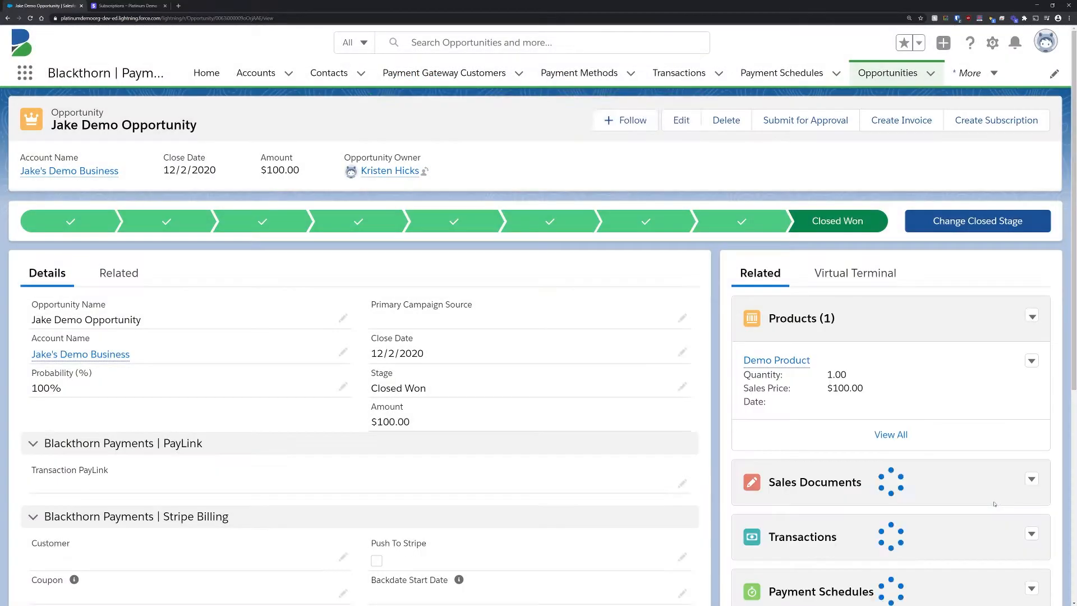
# Step: In the opportunity's Stripe Billing section, select the demo customer, set the billing method to Send Invoice and days until due to 15
pyautogui.scroll(-3, 953, 448)
pyautogui.scroll(-2, 343, 315)
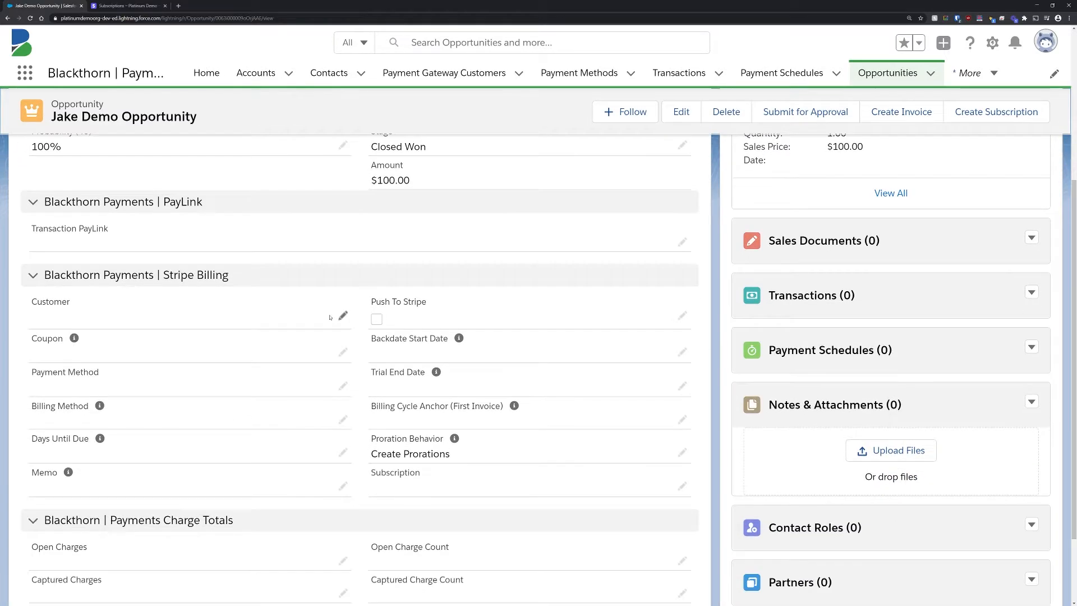
pyautogui.click(343, 315)
pyautogui.click(101, 377)
pyautogui.click(168, 498)
pyautogui.click(89, 574)
pyautogui.scroll(-3, 74, 443)
pyautogui.click(69, 397)
pyautogui.write('15')
# Step: Set the backdate start date to 11/1/2020 and the billing cycle anchor for the first invoice to 12/15/2020
pyautogui.click(415, 229)
pyautogui.click(385, 265)
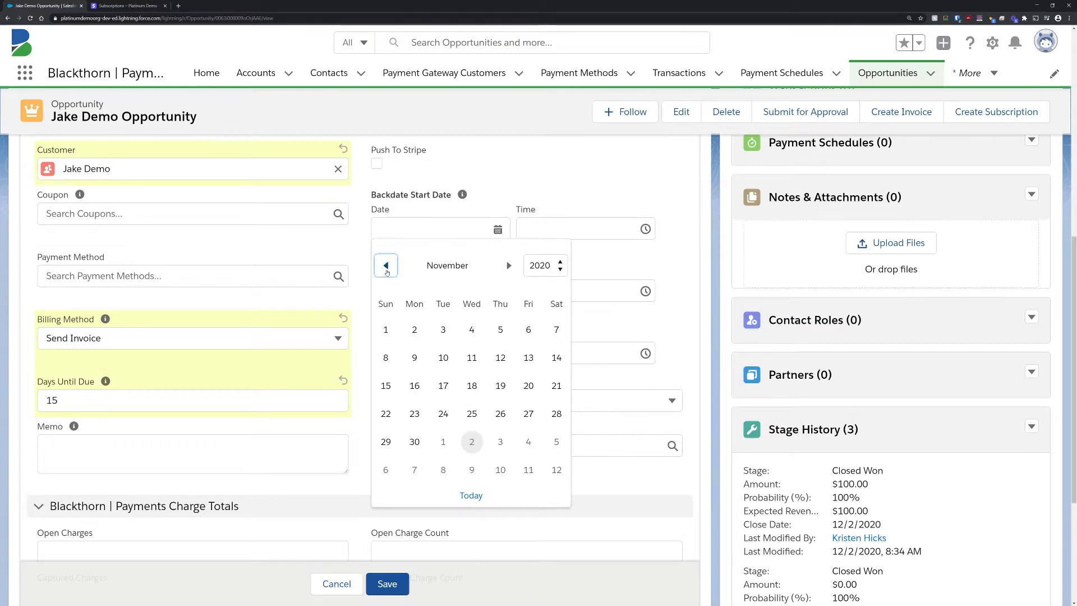
pyautogui.click(386, 329)
pyautogui.click(437, 353)
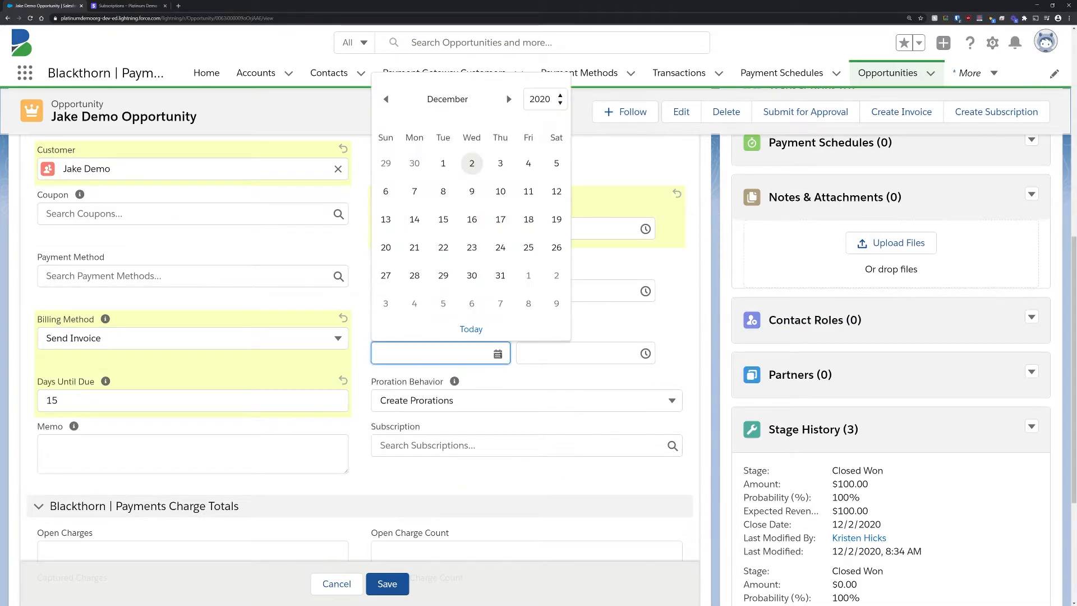
pyautogui.click(442, 219)
# Step: Set the proration behavior to None and save the opportunity
pyautogui.click(465, 400)
pyautogui.click(464, 425)
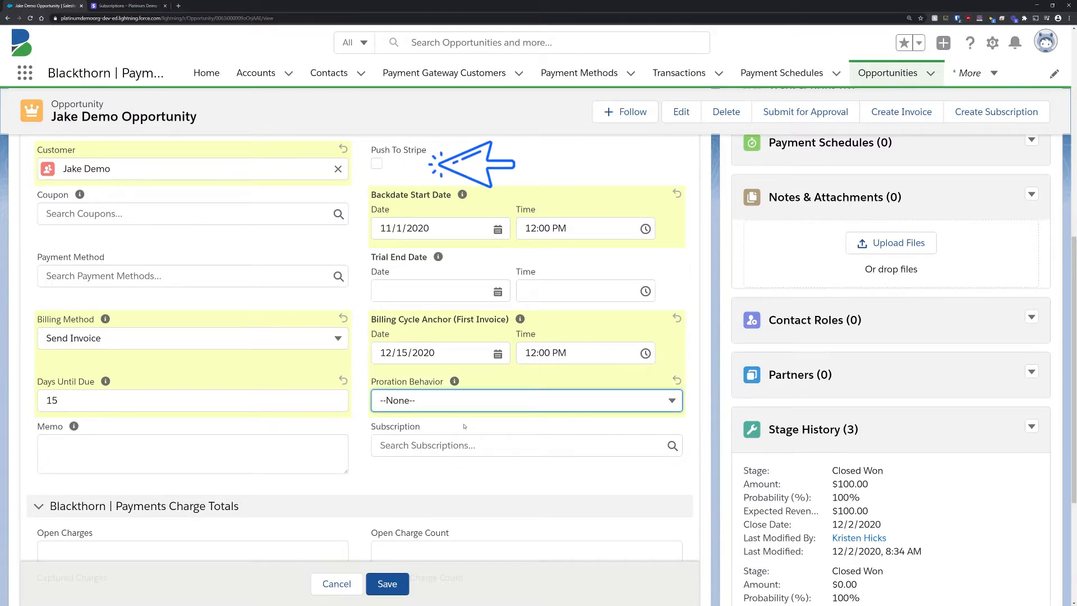
pyautogui.click(387, 583)
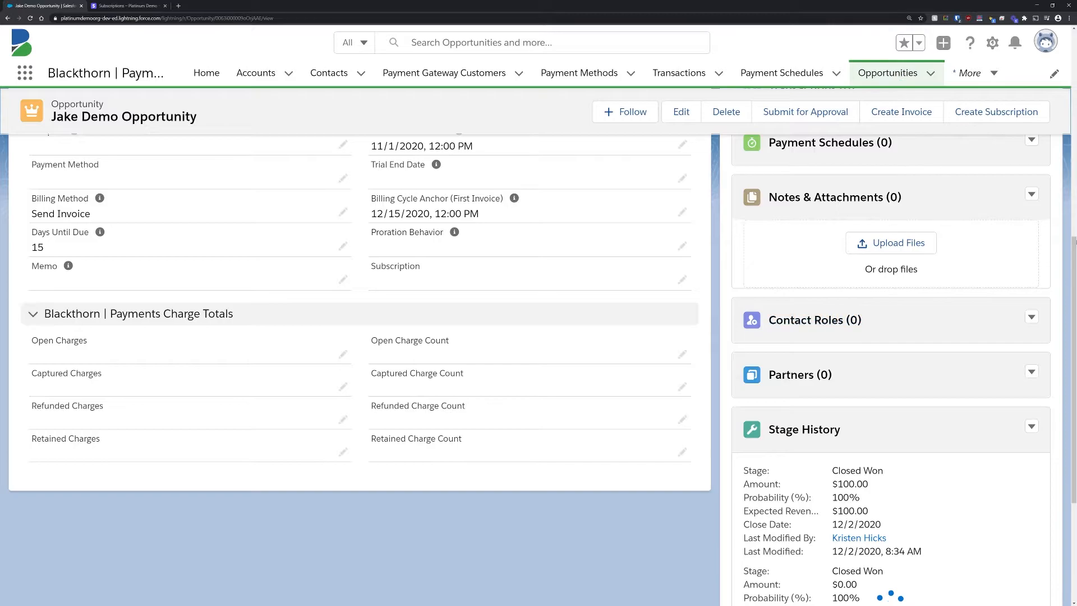
# Step: Create a subscription from the opportunity and return to the opportunity record
pyautogui.scroll(5, 342, 397)
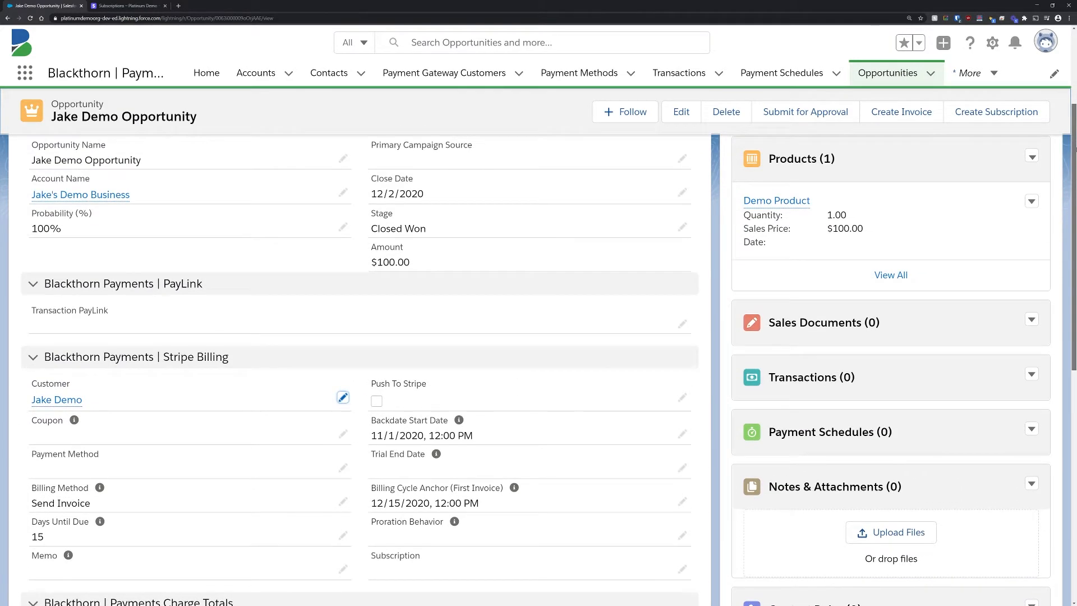
pyautogui.click(966, 113)
pyautogui.click(490, 187)
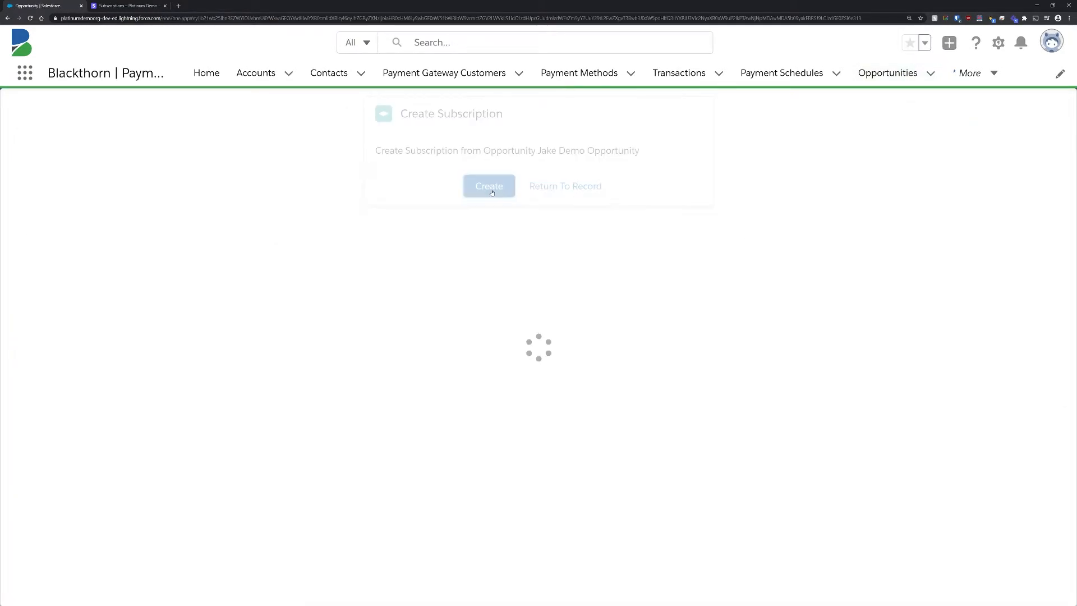
pyautogui.click(499, 188)
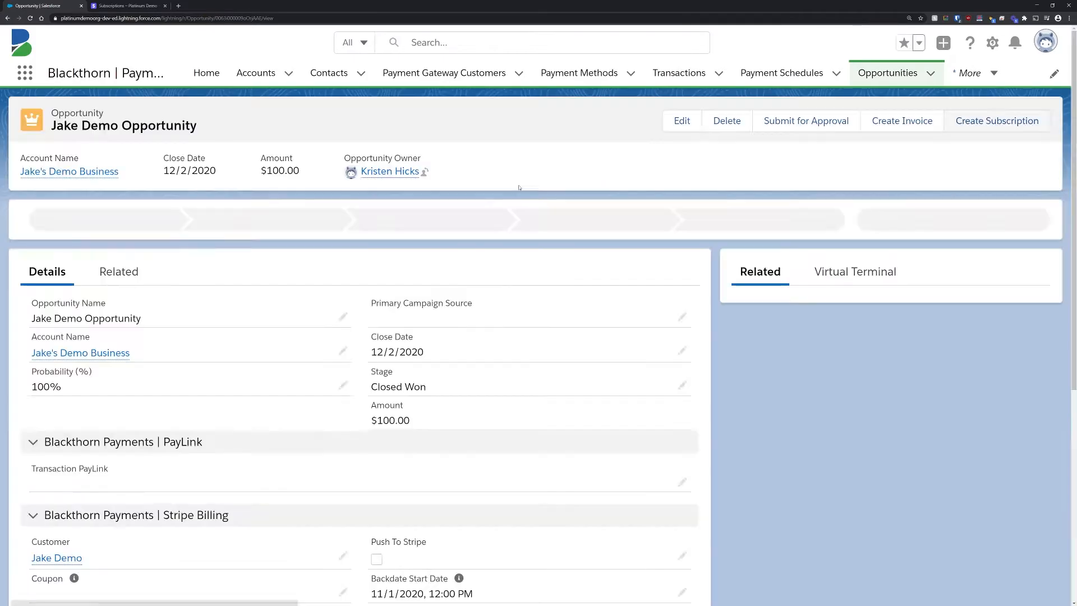
# Step: Open the subscription linked to the opportunity and review its pricing, upcoming invoice and details in Stripe
pyautogui.scroll(-6, 539, 348)
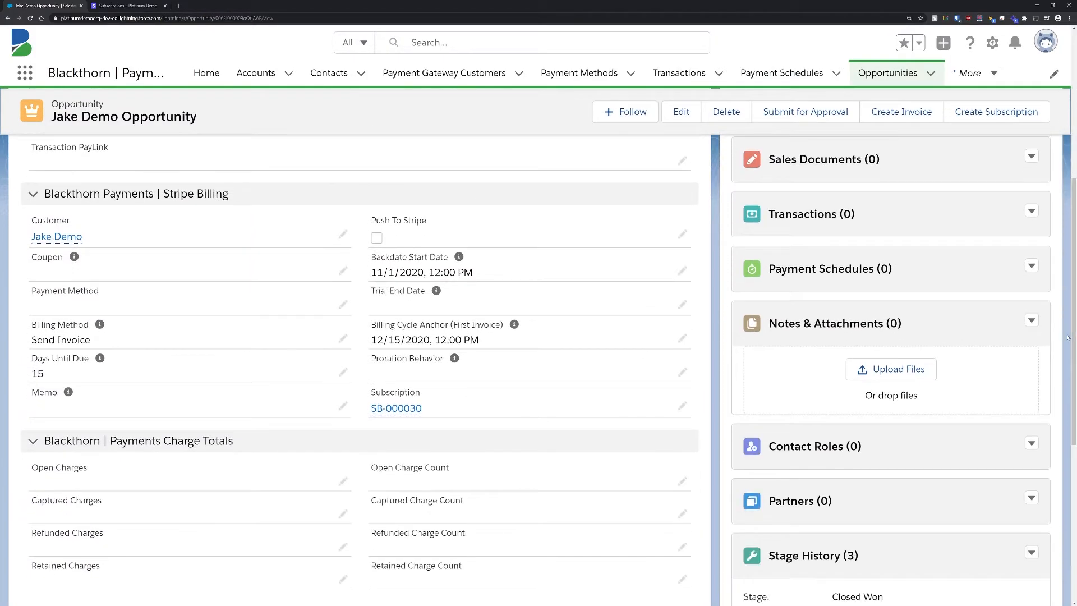
pyautogui.click(395, 407)
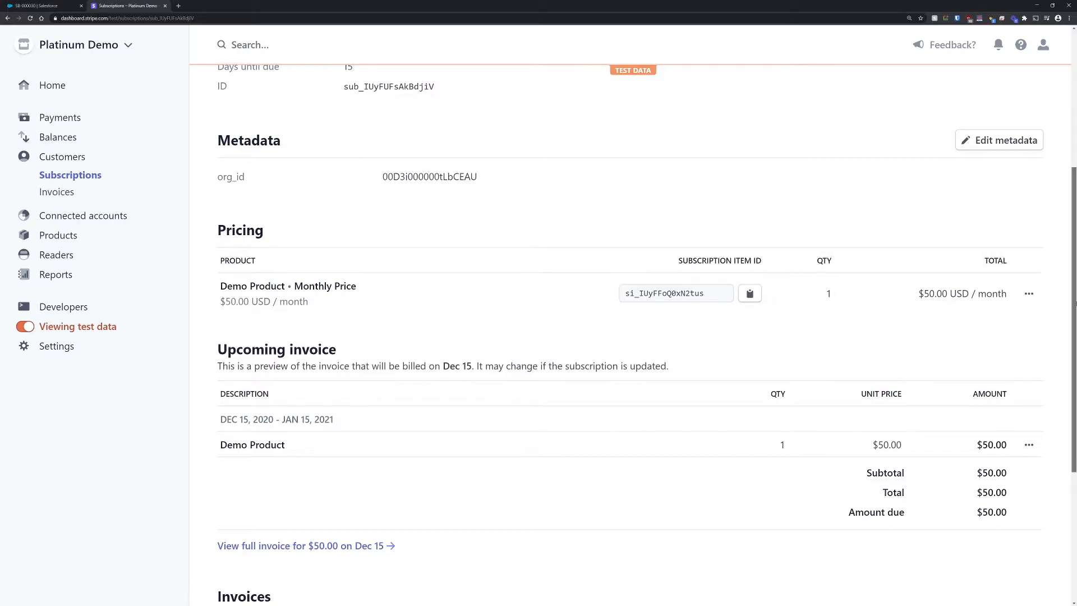
pyautogui.moveTo(1075, 302); pyautogui.dragTo(1069, 175)
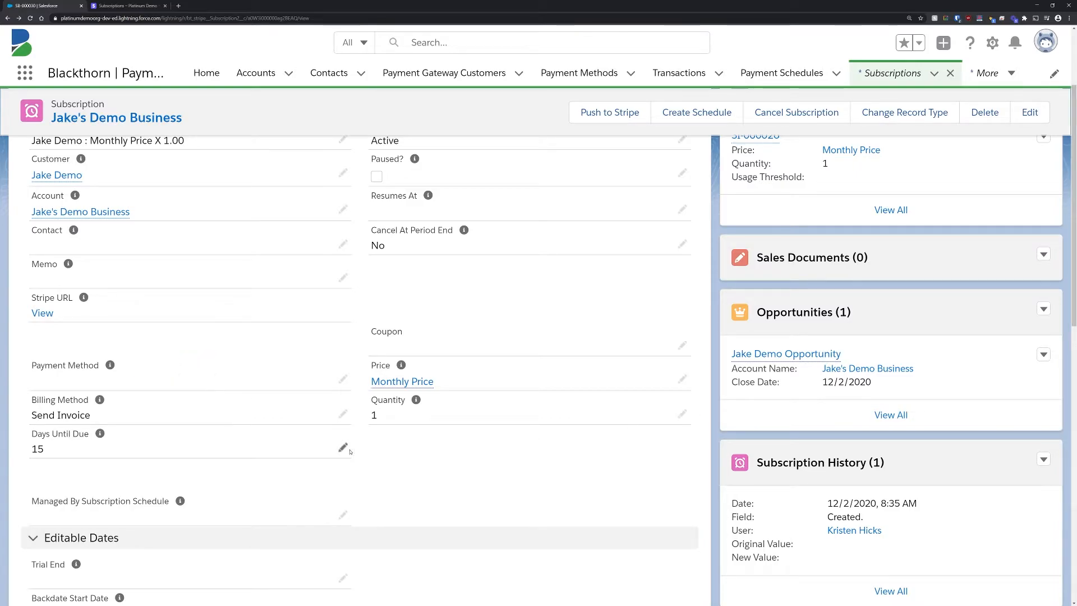
# Step: Set the Salesforce subscription's days until due to 20, save it, and refresh the subscription's page in Stripe
pyautogui.doubleClick(218, 453)
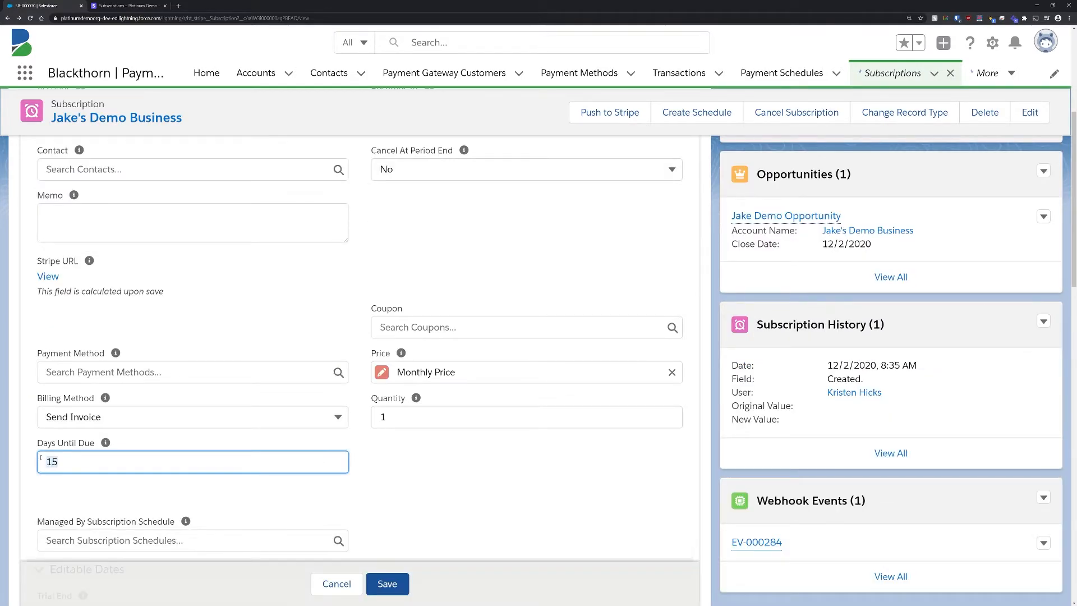
pyautogui.click(385, 588)
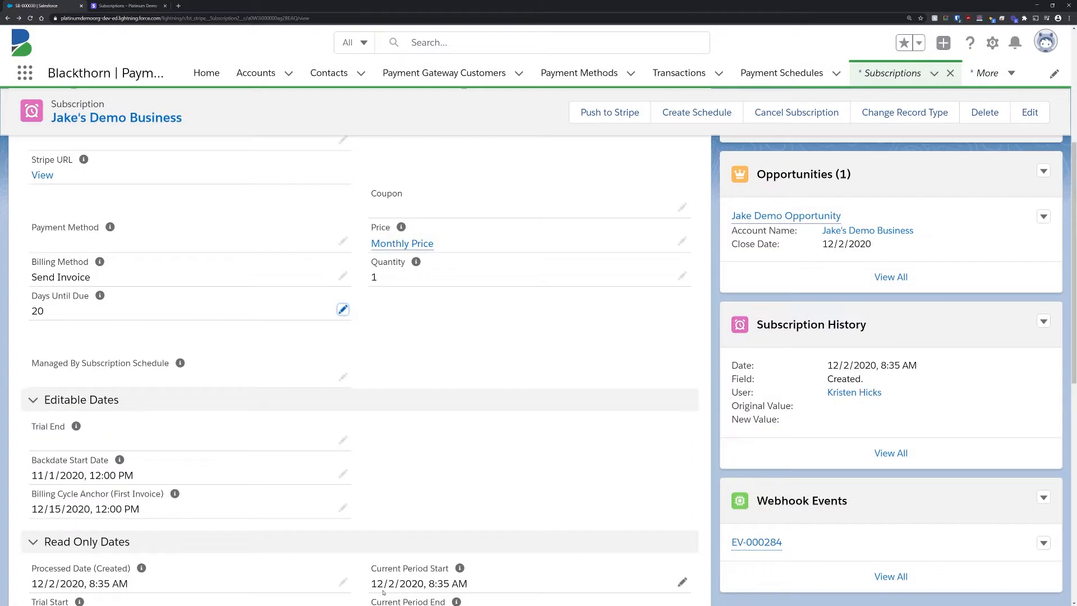
pyautogui.click(127, 5)
pyautogui.press('F5')
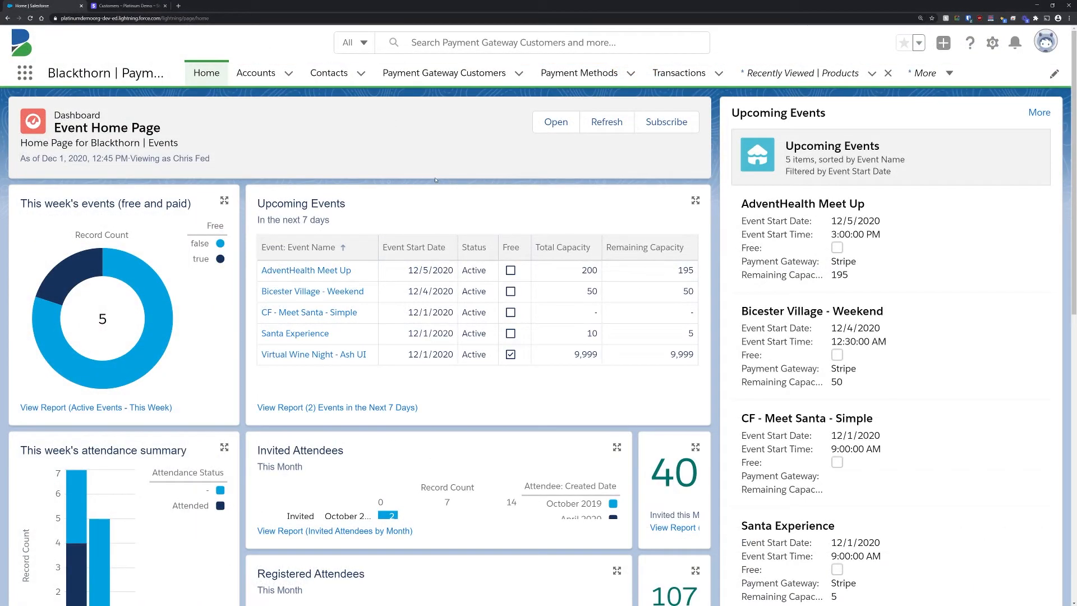
# Step: Search the available Salesforce items for "subscr" and open Subscription Schedules
pyautogui.click(23, 77)
pyautogui.write('subscr')
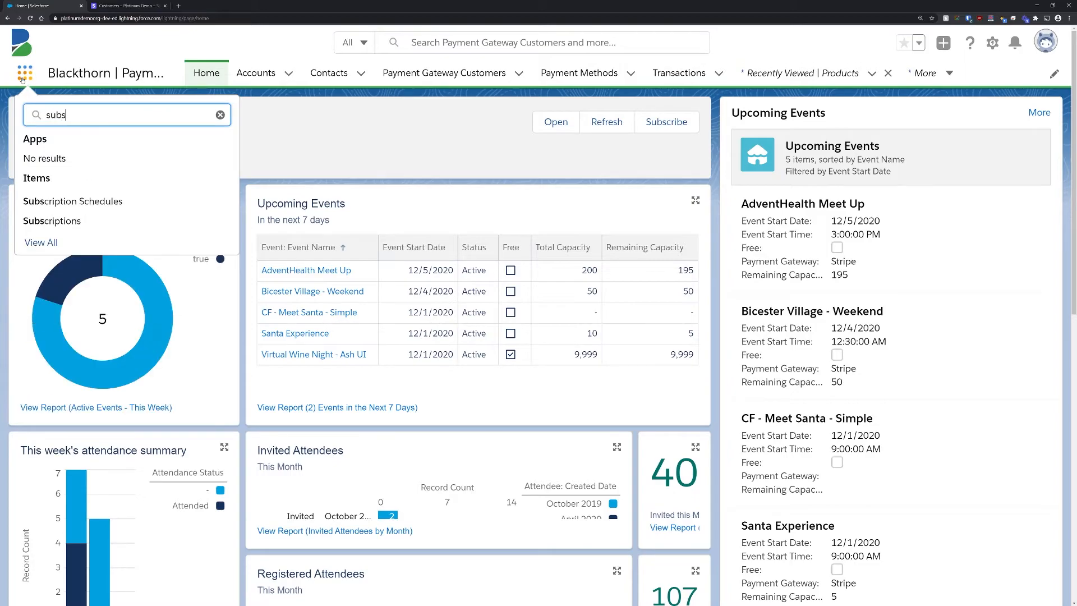
pyautogui.click(72, 201)
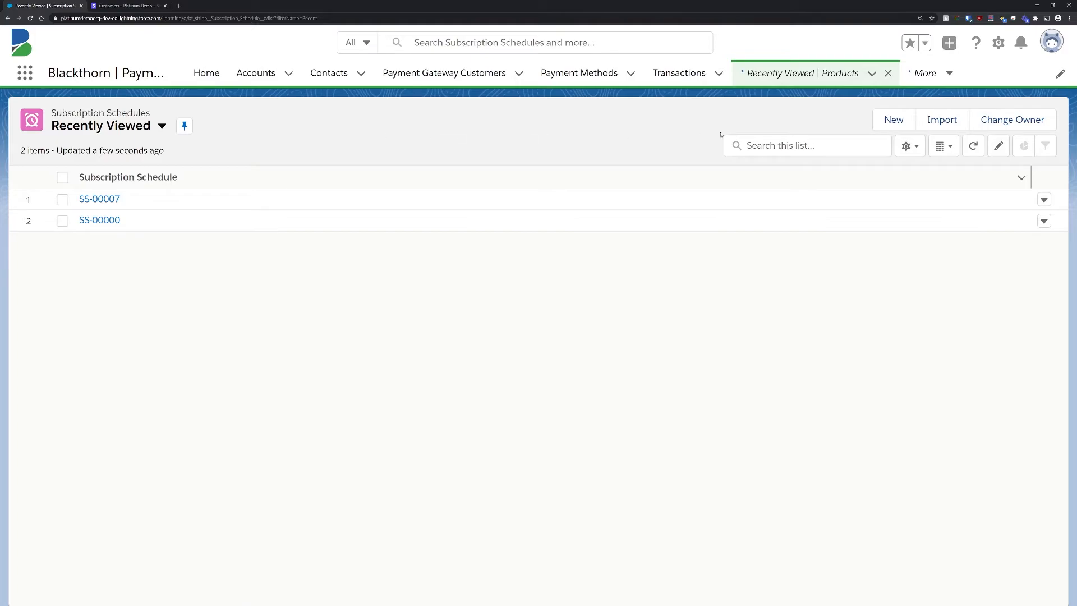
# Step: Start a new subscription schedule and select the demo payment gateway customer for it
pyautogui.click(885, 121)
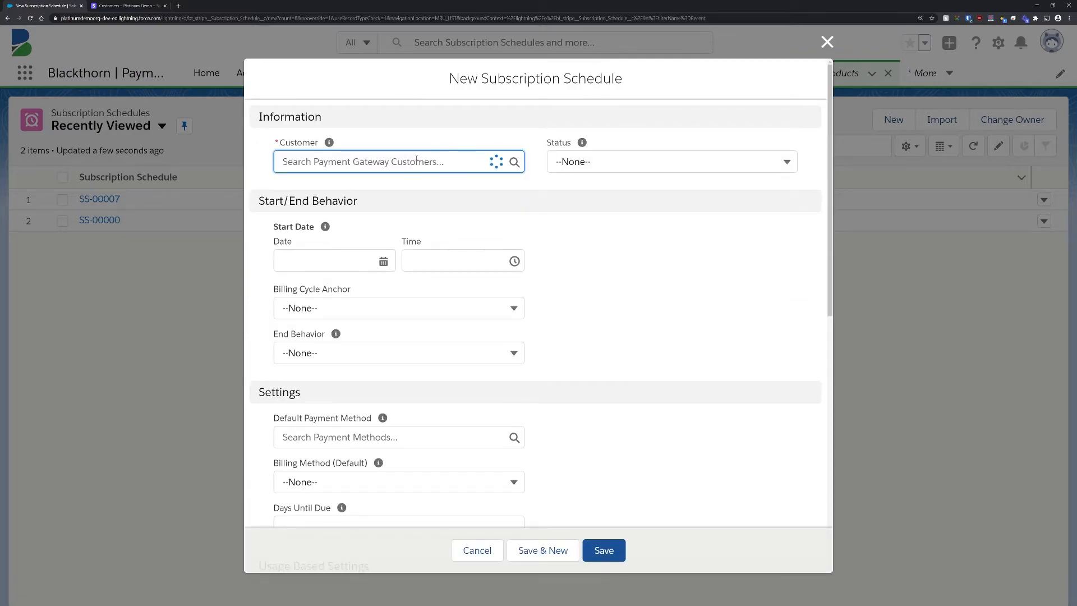
pyautogui.write('jake')
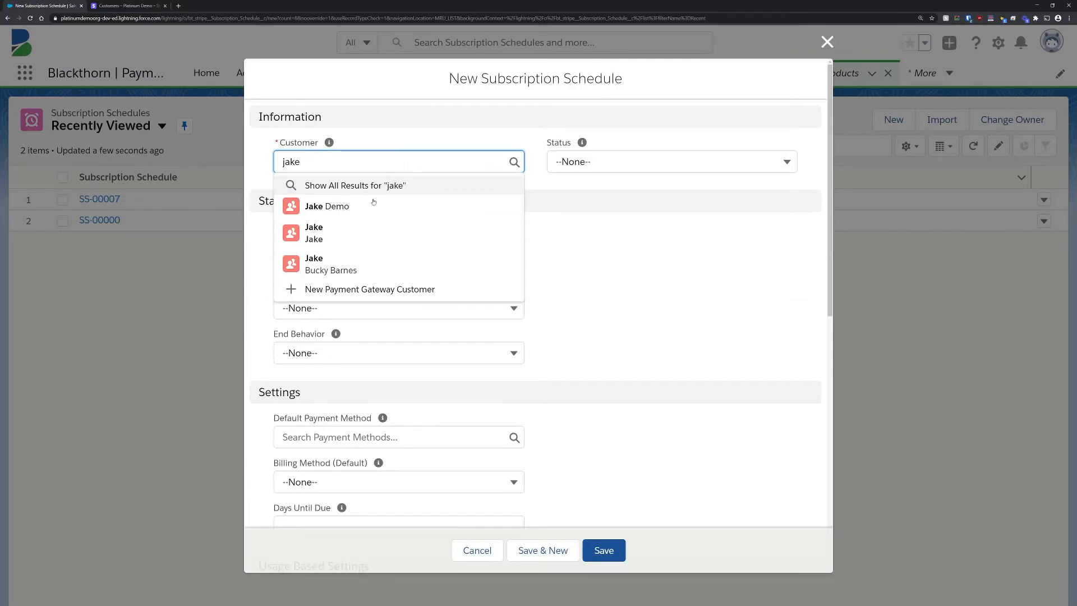
pyautogui.click(354, 210)
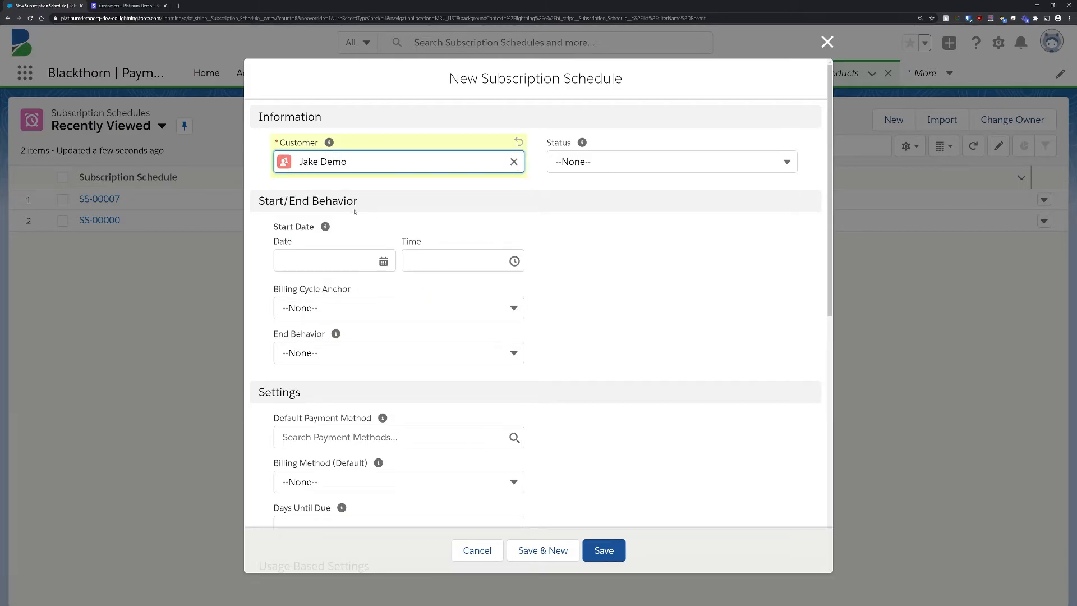
# Step: Set the subscription schedule's start date to 12/2/2020 and save the schedule
pyautogui.click(385, 259)
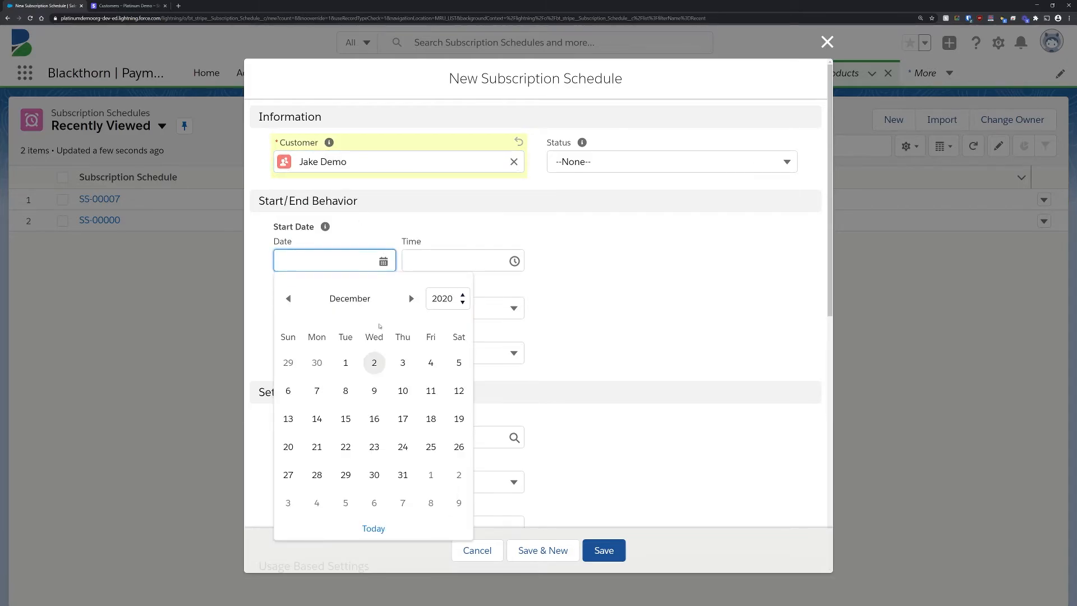
pyautogui.click(374, 363)
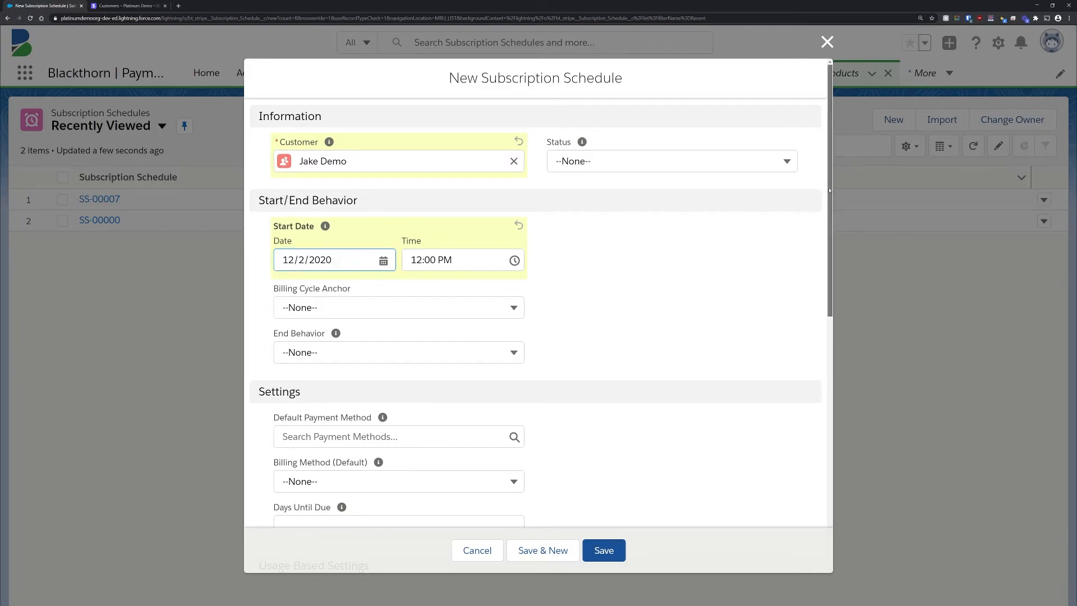
pyautogui.scroll(-3, 814, 224)
pyautogui.scroll(-6, 815, 267)
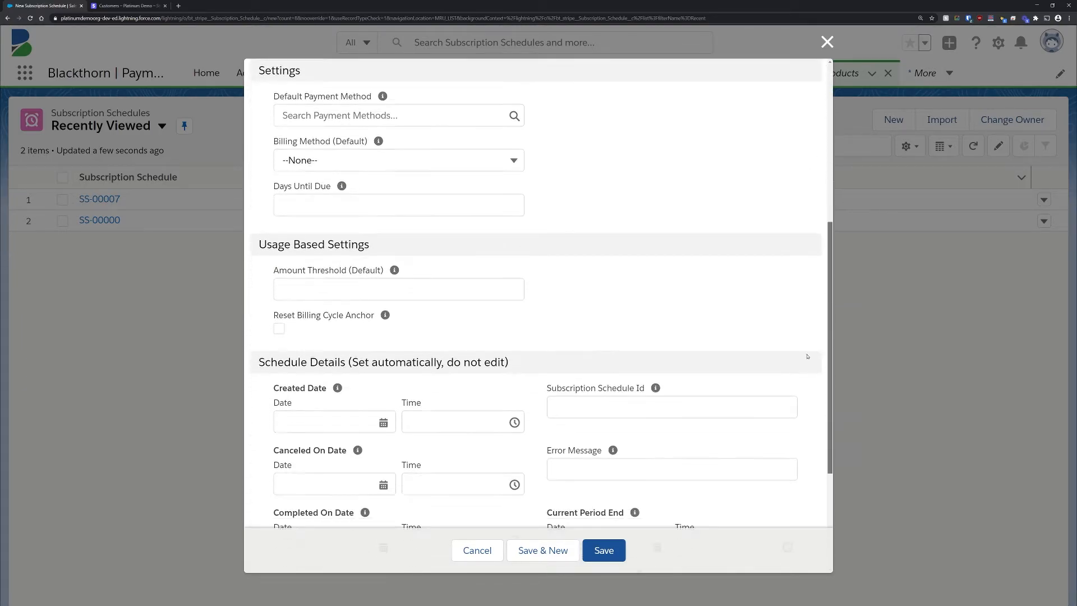
pyautogui.scroll(-2, 810, 411)
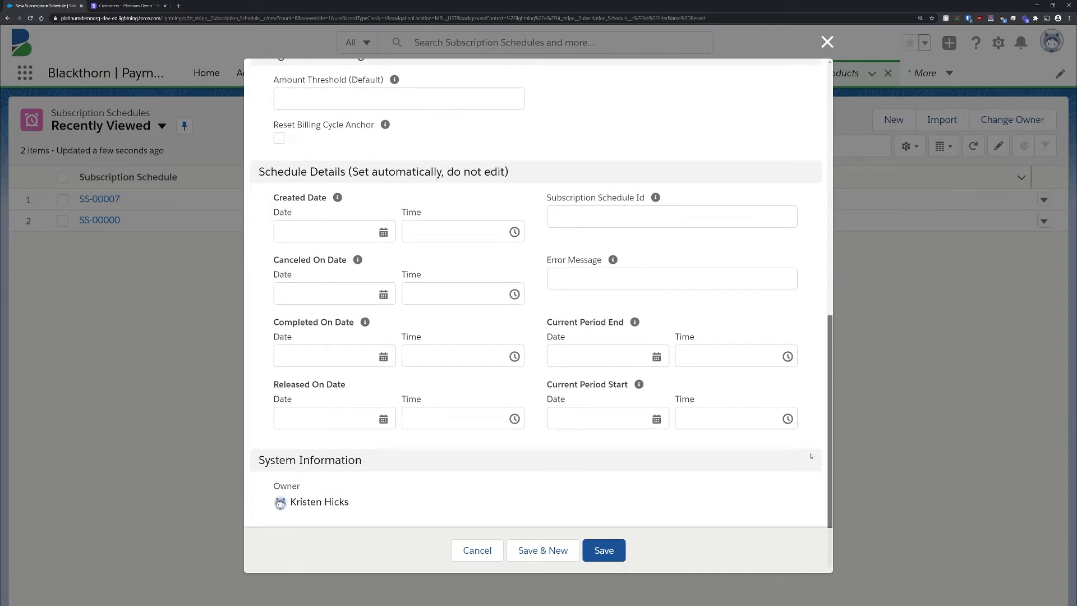
pyautogui.click(620, 548)
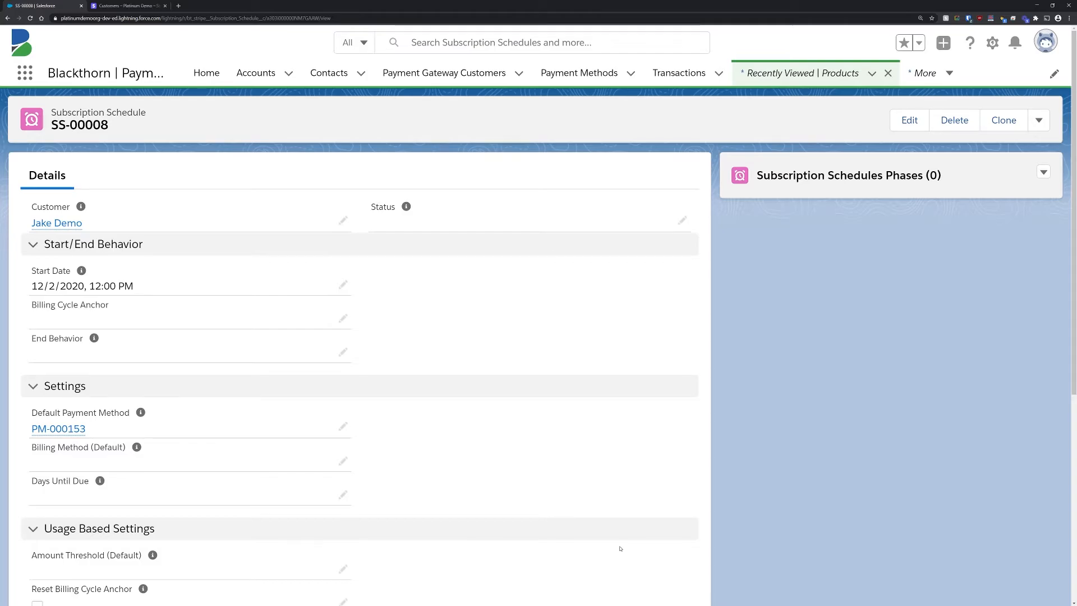
# Step: Start a new phase under the subscription schedule using the Subscription Schedule Phase record type
pyautogui.click(1043, 173)
pyautogui.click(997, 199)
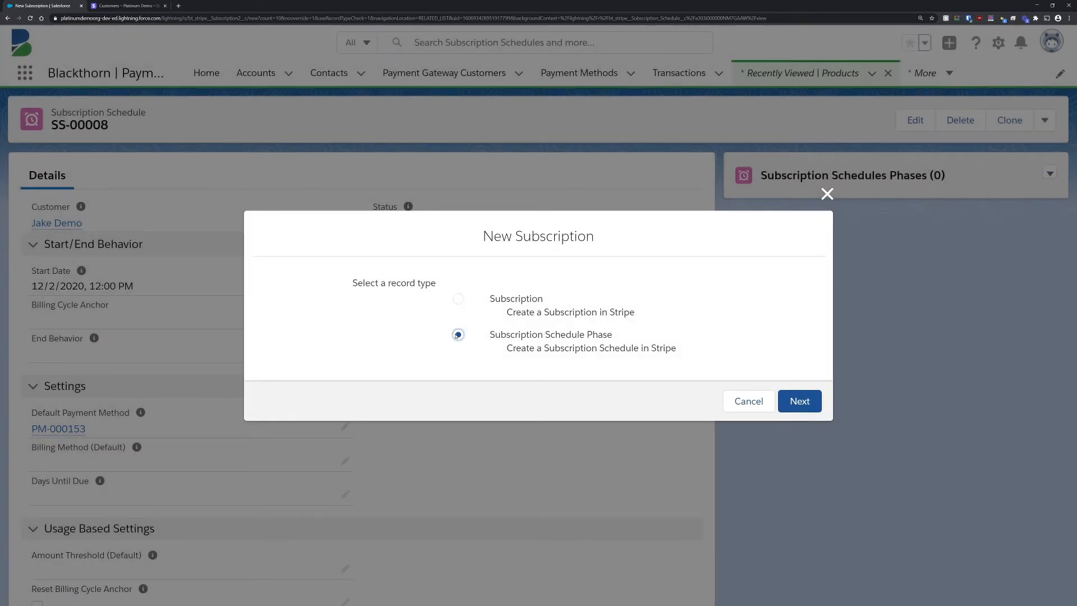
pyautogui.click(457, 334)
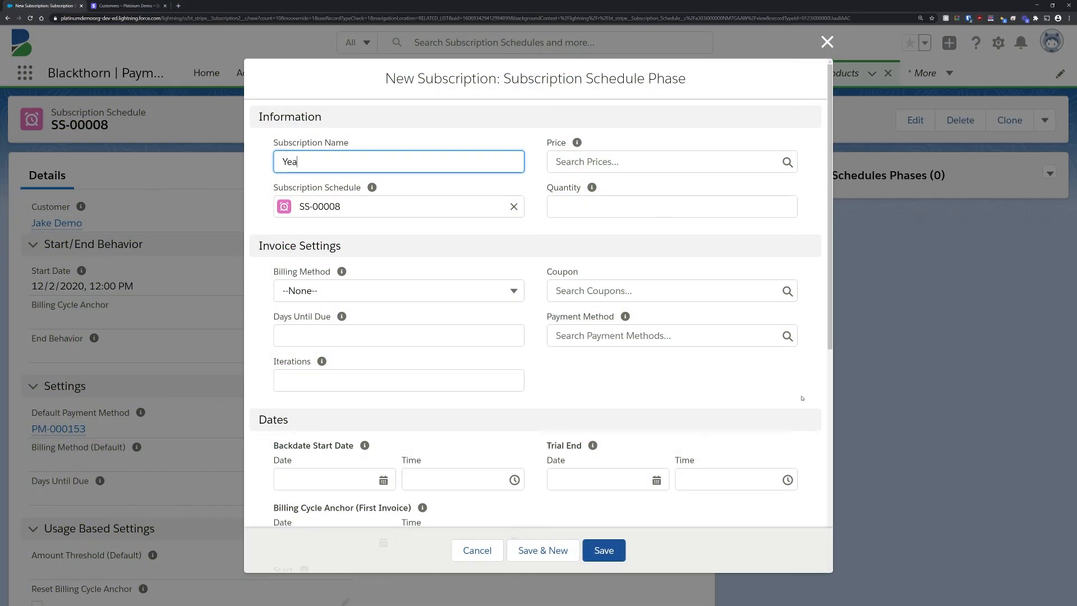
# Step: Name the phase Year 1, select the annual price and set the quantity to 1
pyautogui.write('r 1')
pyautogui.click(649, 162)
pyautogui.write('an')
pyautogui.click(620, 211)
pyautogui.click(621, 208)
pyautogui.write('1')
# Step: Set the phase's billing method to Send Invoice, apply the 20% Off coupon and set days until due to 15
pyautogui.click(416, 291)
pyautogui.click(415, 367)
pyautogui.click(617, 293)
pyautogui.click(595, 340)
pyautogui.click(398, 335)
pyautogui.write('15')
# Step: Set the phase's backdate start date to 12/1/2020, and both its billing cycle anchor and start date to 1/1/2021
pyautogui.scroll(-5, 385, 227)
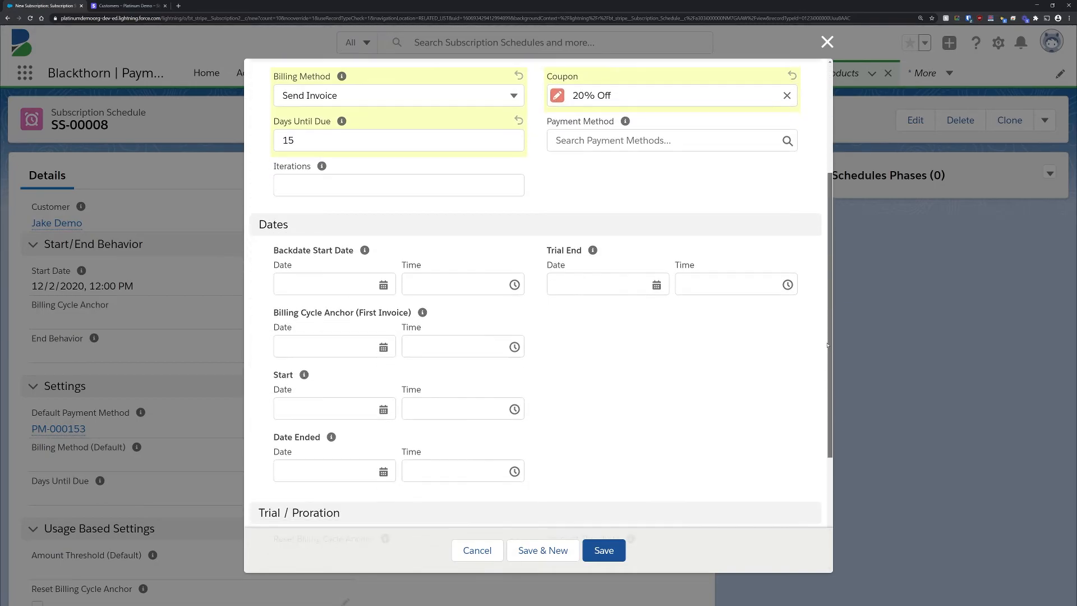
pyautogui.click(383, 225)
pyautogui.click(345, 326)
pyautogui.click(383, 287)
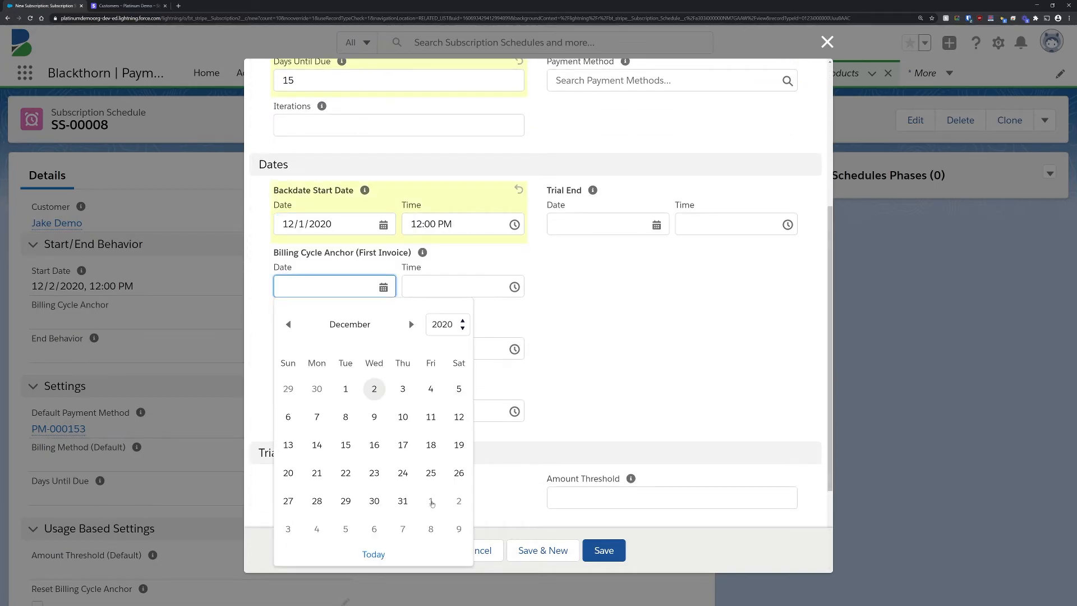
pyautogui.click(430, 500)
pyautogui.click(383, 349)
pyautogui.click(431, 270)
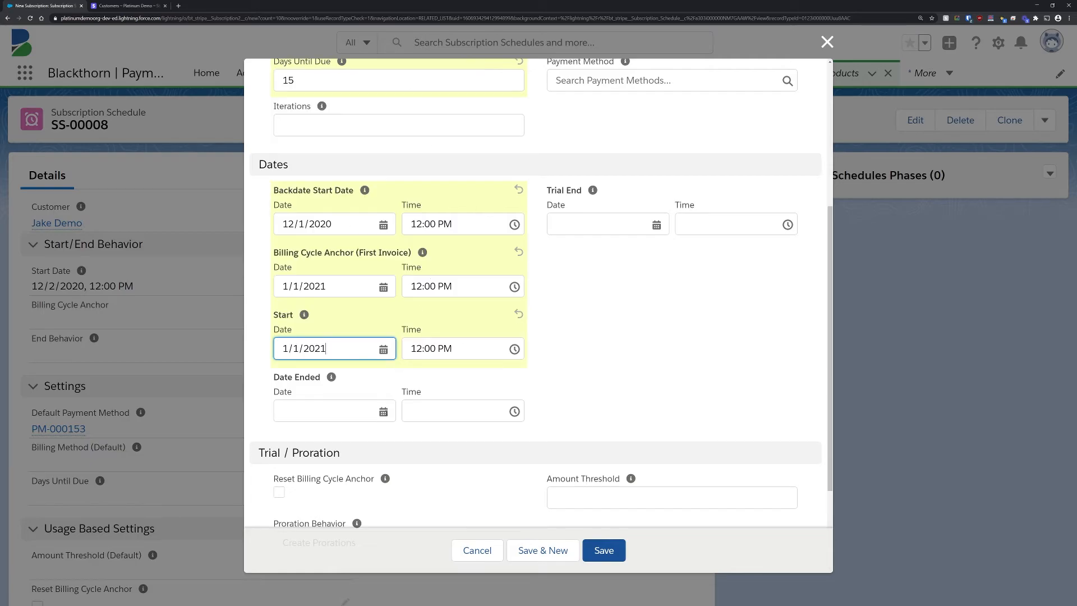
# Step: Set the Year 1 phase's Date Ended to 1/1/2022
pyautogui.click(383, 411)
pyautogui.click(447, 157)
pyautogui.click(444, 334)
pyautogui.click(459, 334)
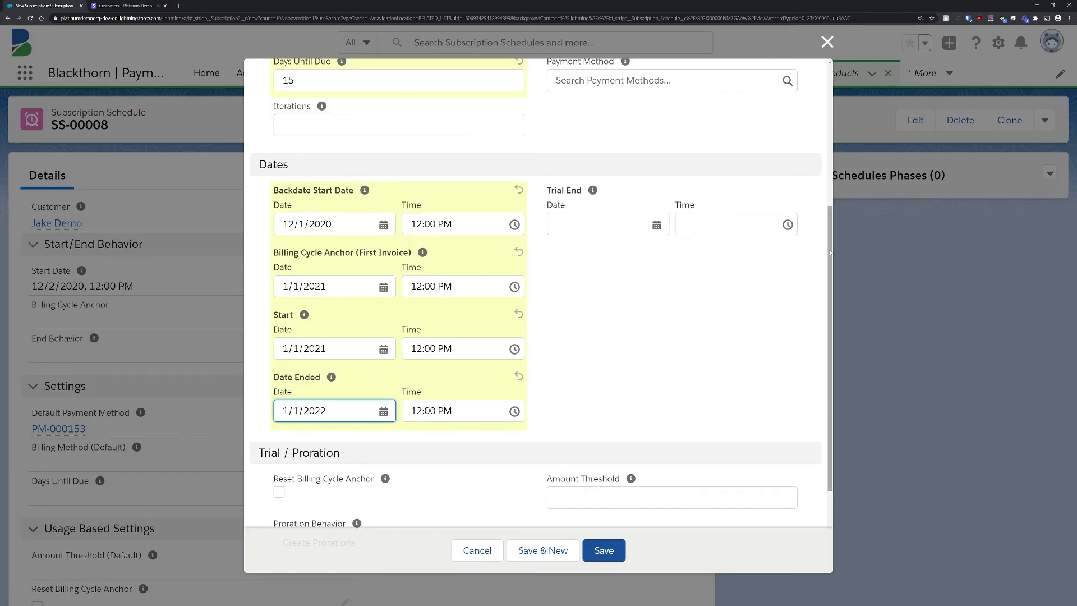
# Step: Choose the Year 1 phase's proration behavior and save the phase
pyautogui.scroll(-3, 359, 393)
pyautogui.click(355, 408)
pyautogui.click(354, 435)
pyautogui.click(603, 550)
# Step: Start a second phase under the subscription schedule using the Subscription Schedule Phase record type
pyautogui.click(1049, 173)
pyautogui.click(997, 196)
pyautogui.click(458, 334)
pyautogui.click(799, 401)
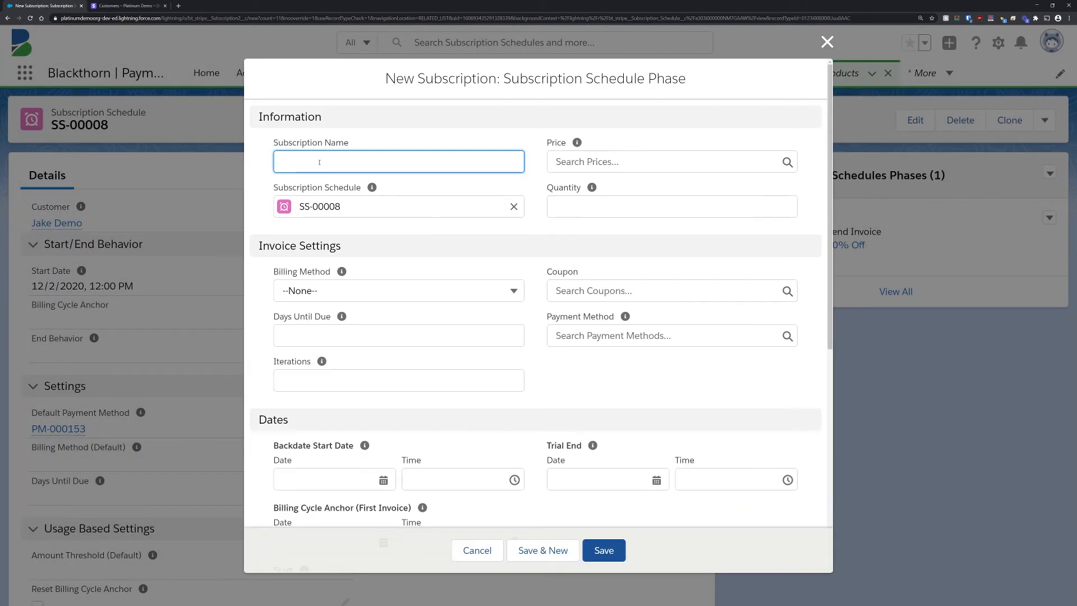
# Step: Give the second phase the annual price, quantity 1, the Send Invoice billing method and 15 days until due
pyautogui.click(580, 163)
pyautogui.write('ann')
pyautogui.click(596, 207)
pyautogui.click(371, 289)
pyautogui.click(381, 360)
pyautogui.click(390, 339)
pyautogui.write('15')
pyautogui.click(617, 207)
pyautogui.write('1')
# Step: Set the second phase's billing cycle anchor and start date to 1/1/2022
pyautogui.scroll(-5, 538, 337)
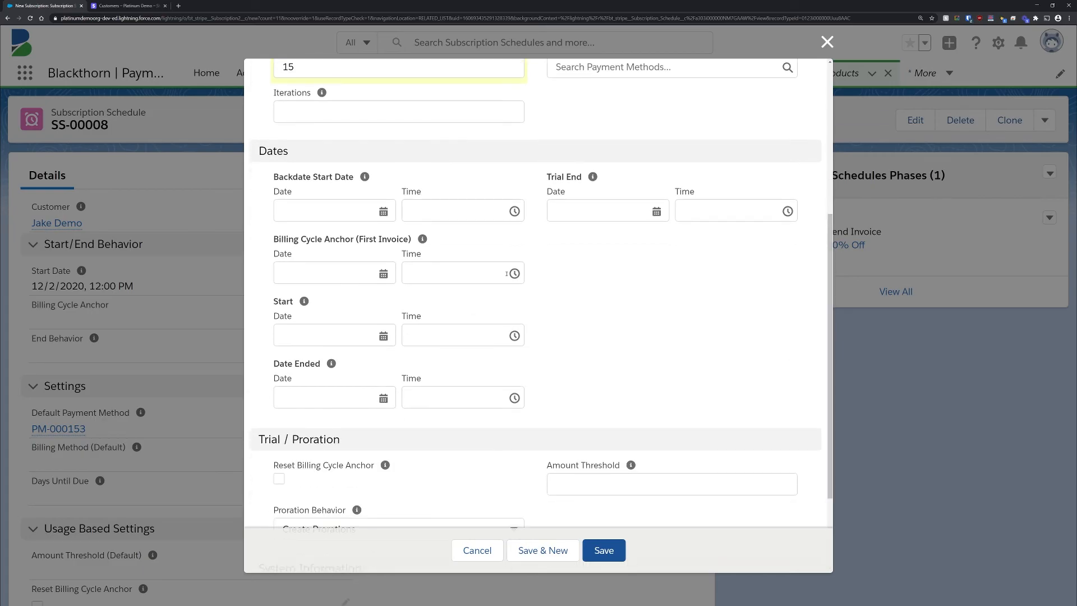
pyautogui.click(327, 273)
pyautogui.click(447, 310)
pyautogui.click(459, 481)
pyautogui.click(460, 486)
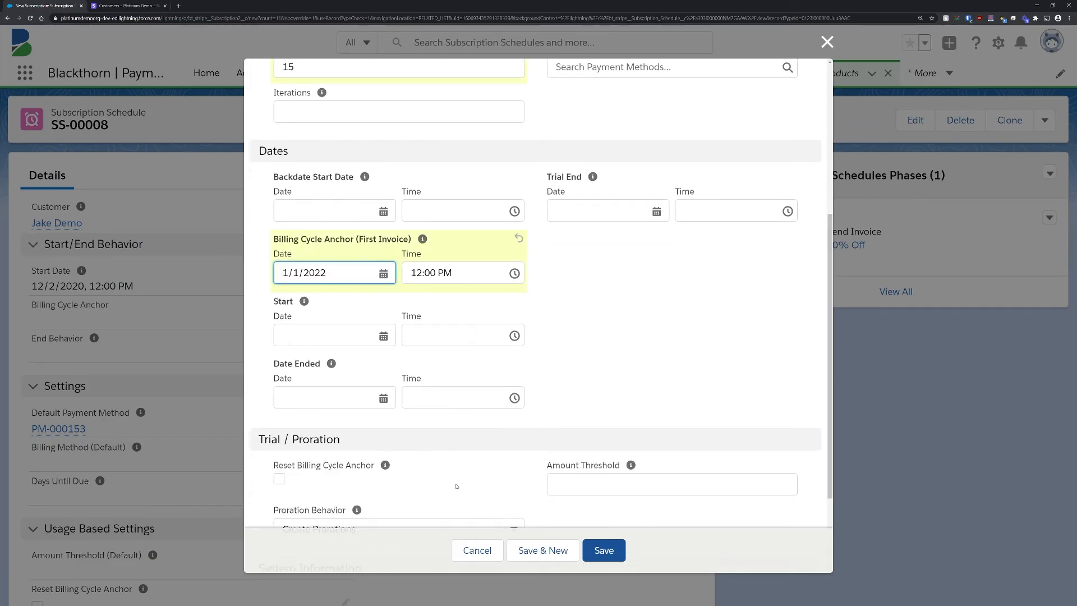
pyautogui.click(327, 335)
pyautogui.click(448, 81)
pyautogui.click(458, 277)
pyautogui.click(458, 260)
# Step: Set the second phase's Date Ended to 1/1/2024
pyautogui.click(327, 398)
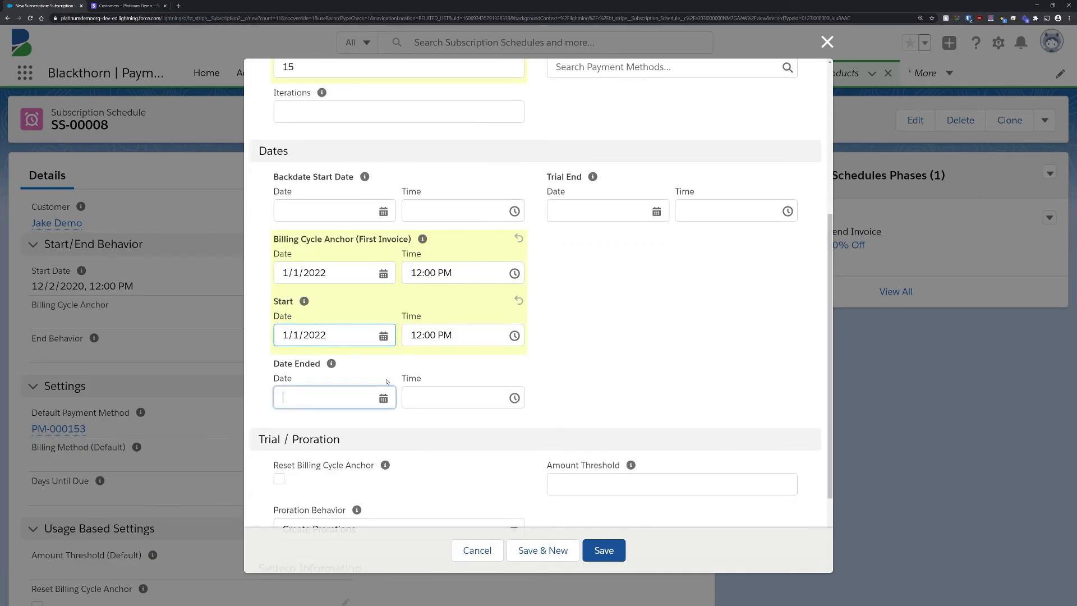
pyautogui.click(448, 143)
pyautogui.click(441, 359)
pyautogui.click(317, 347)
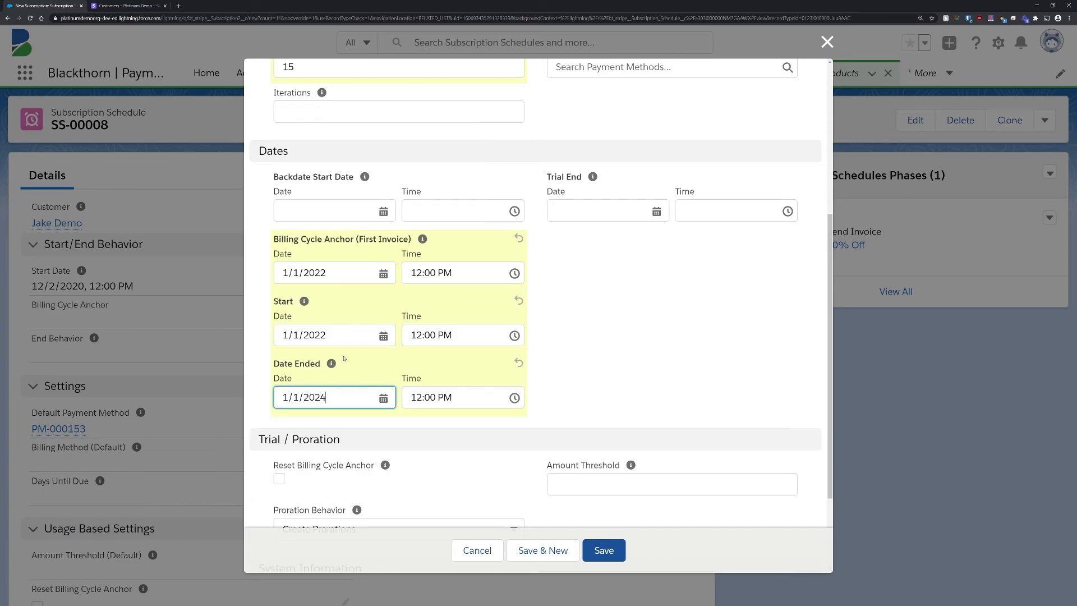
# Step: Choose the second phase's proration behavior and save the phase
pyautogui.scroll(-2, 381, 403)
pyautogui.click(401, 409)
pyautogui.click(403, 436)
pyautogui.click(603, 551)
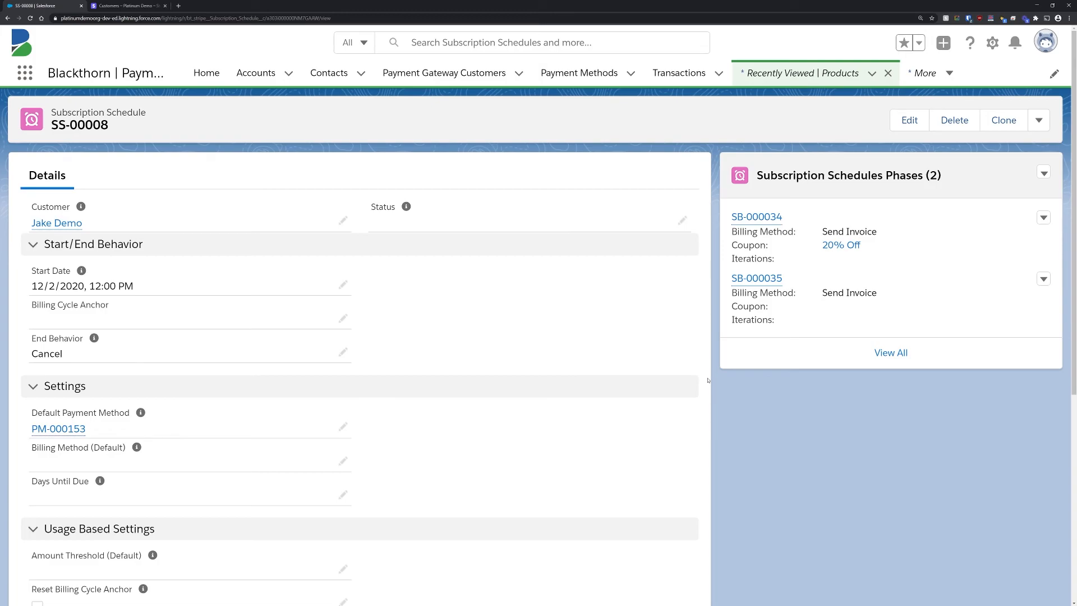
# Step: Push the subscription schedule to Stripe
pyautogui.click(1039, 120)
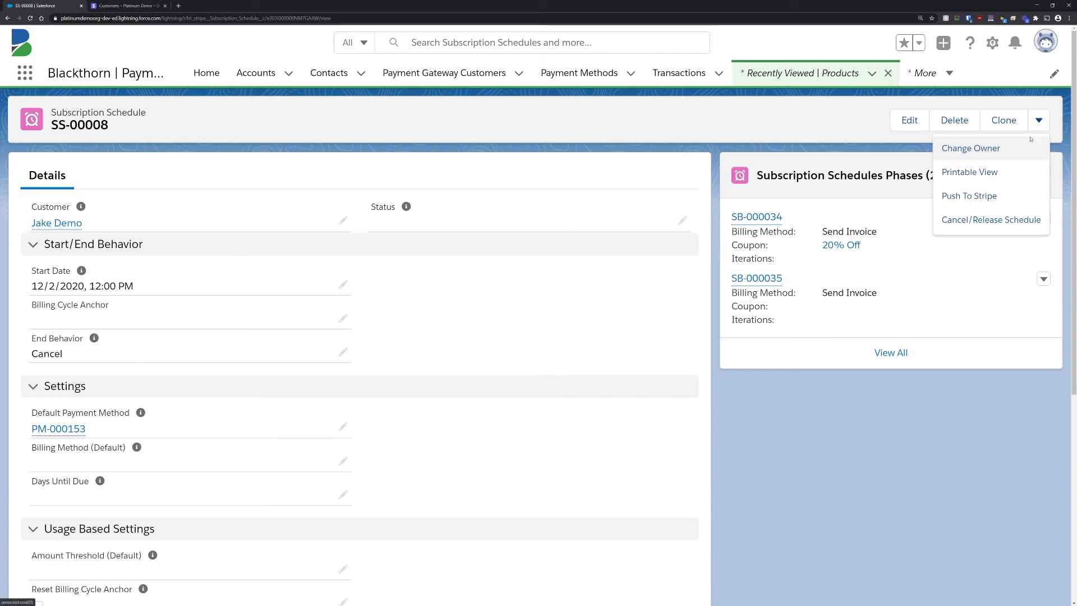
pyautogui.click(978, 194)
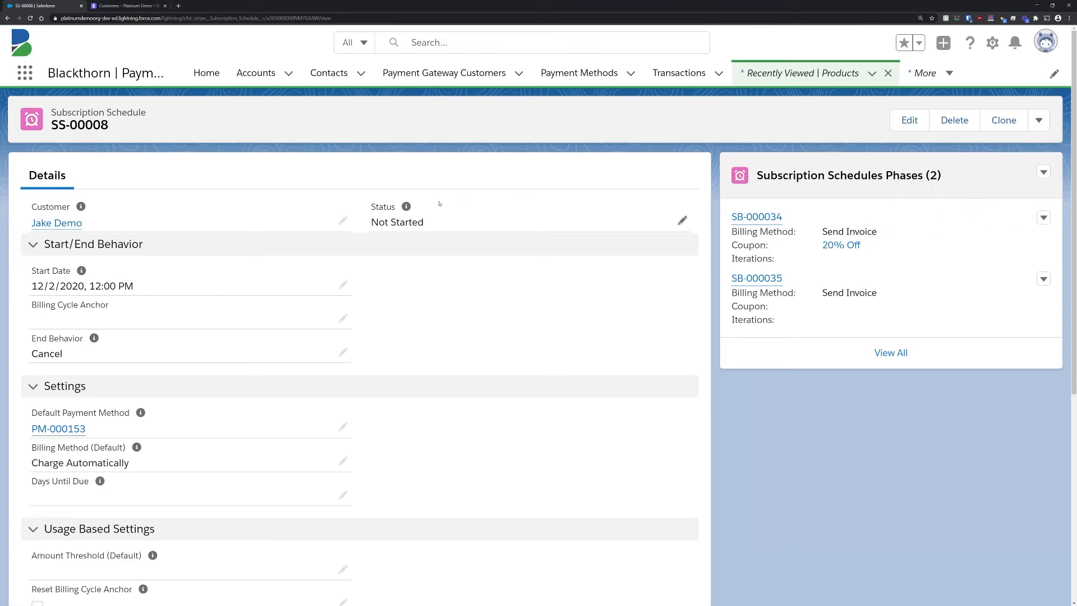
# Step: Switch to the Stripe dashboard and open the customer's yearly Demo Product subscription and its scheduled updates
pyautogui.click(135, 6)
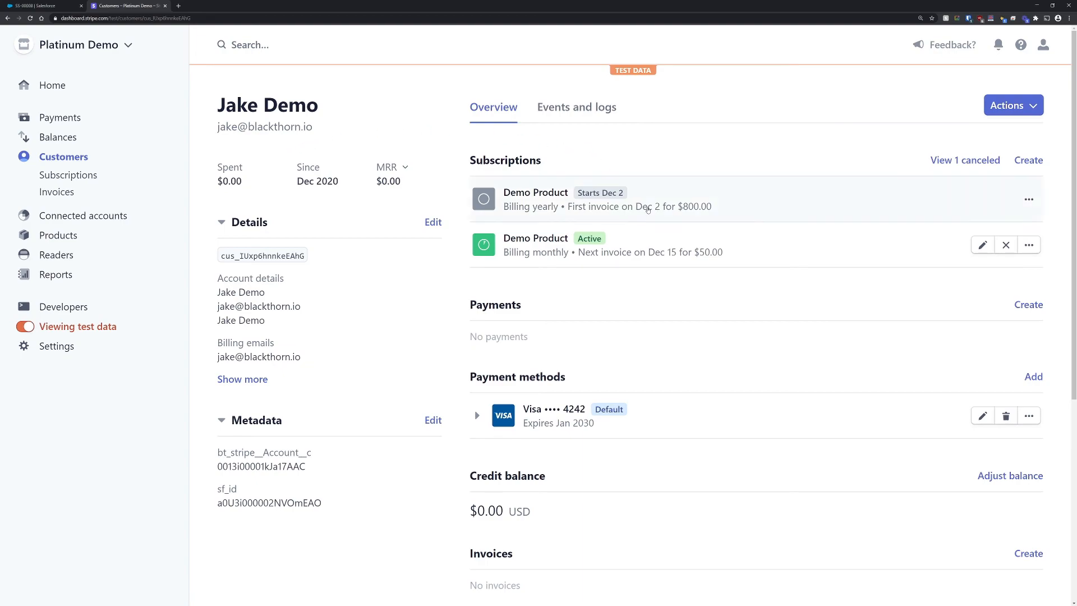
pyautogui.click(648, 209)
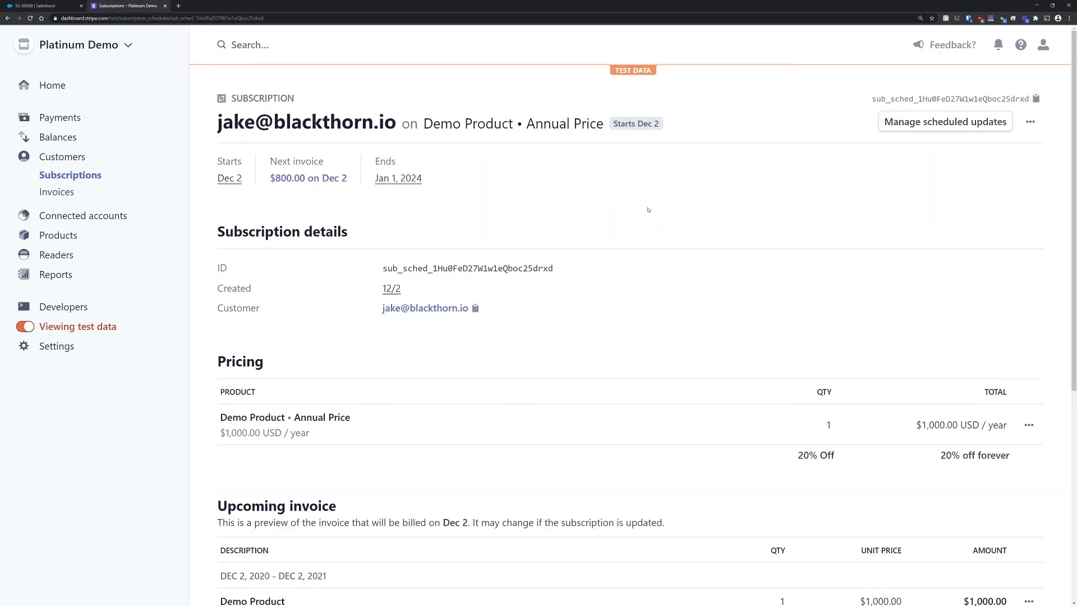
pyautogui.moveTo(1075, 178); pyautogui.dragTo(1007, 169)
pyautogui.click(934, 120)
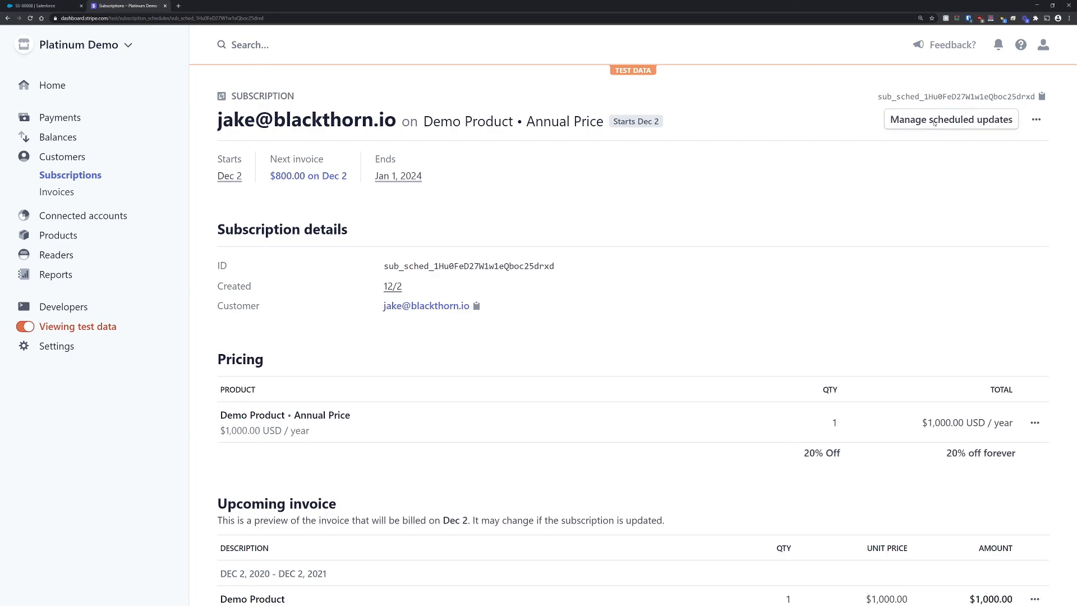